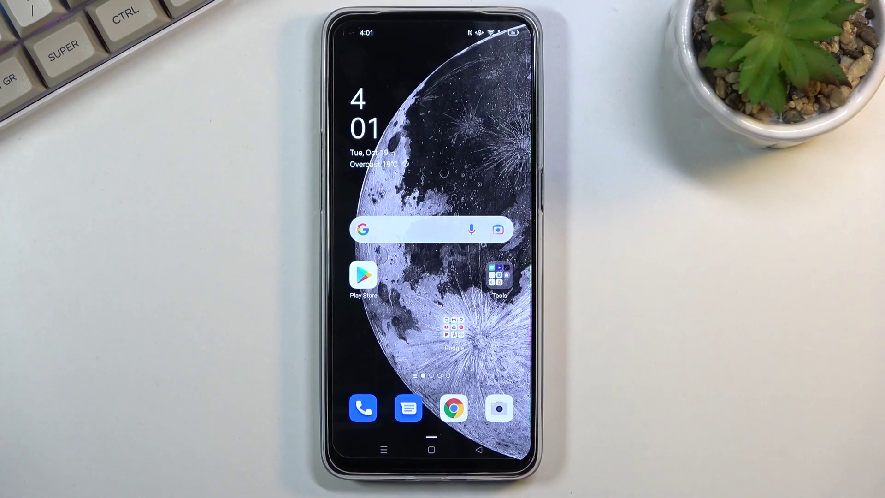
- Turn on Do Not Disturb from the second page of quick settings and confirm
mouse_move(518, 30)
mouse_down()
mouse_move(495, 179)
mouse_move(495, 298)
mouse_up()
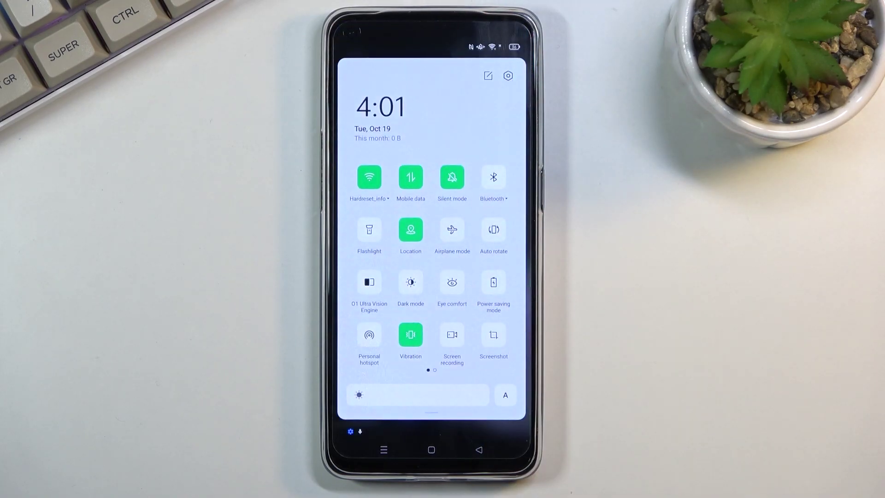
drag(514, 336, 415, 346)
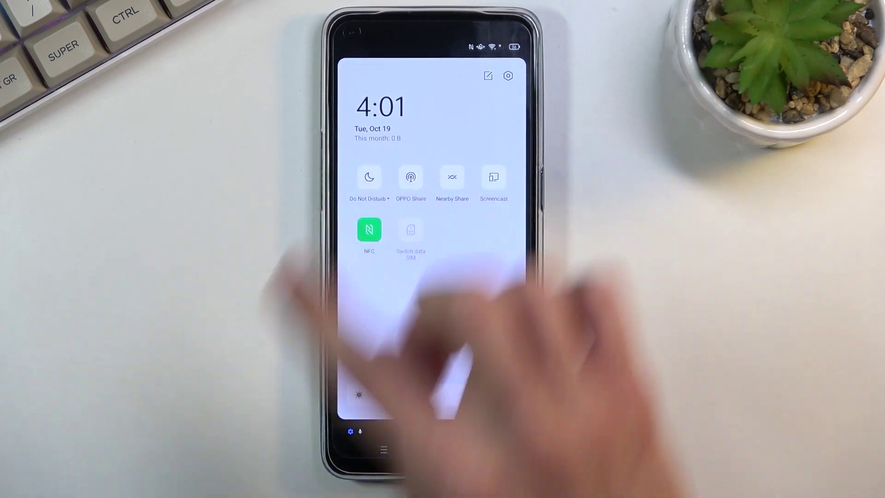
click(370, 177)
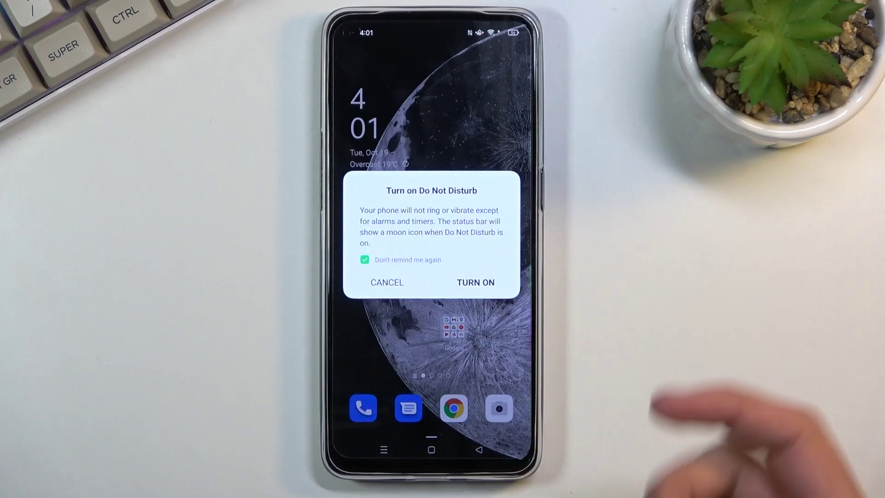
click(476, 282)
- Reopen quick settings and open the Do Not Disturb settings page
mouse_move(504, 21)
mouse_down()
mouse_move(493, 232)
mouse_move(511, 360)
mouse_up()
drag(512, 298, 388, 284)
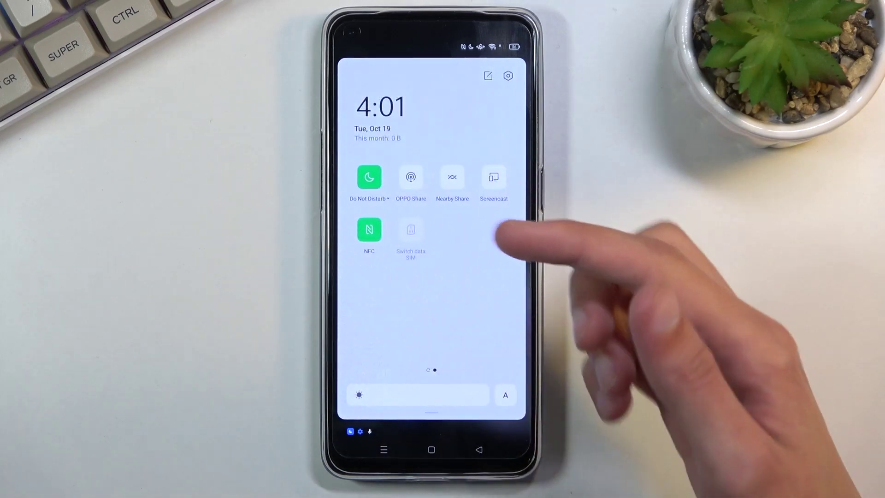
click(369, 177)
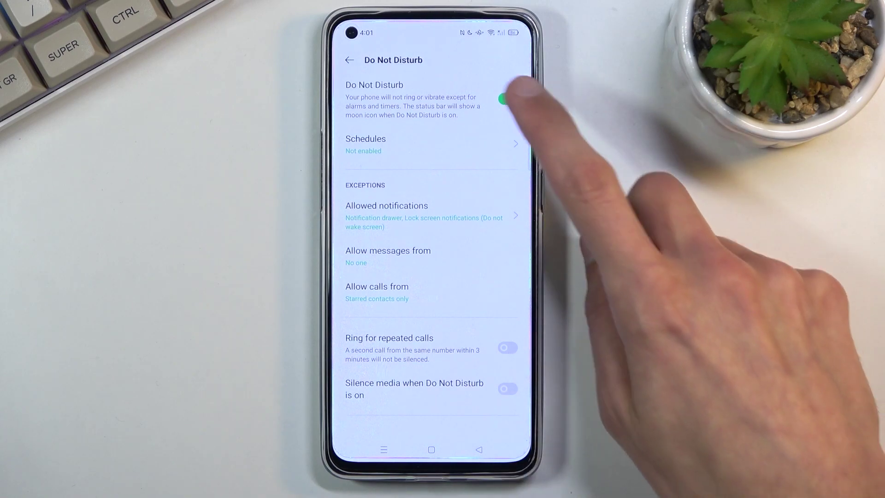
- Switch Do Not Disturb off, allow calls from no one, and open Allowed notifications
click(508, 99)
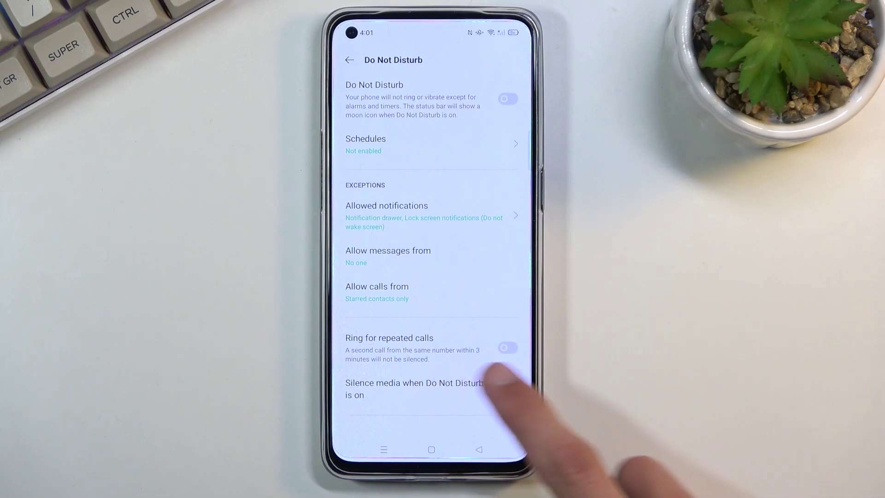
click(432, 293)
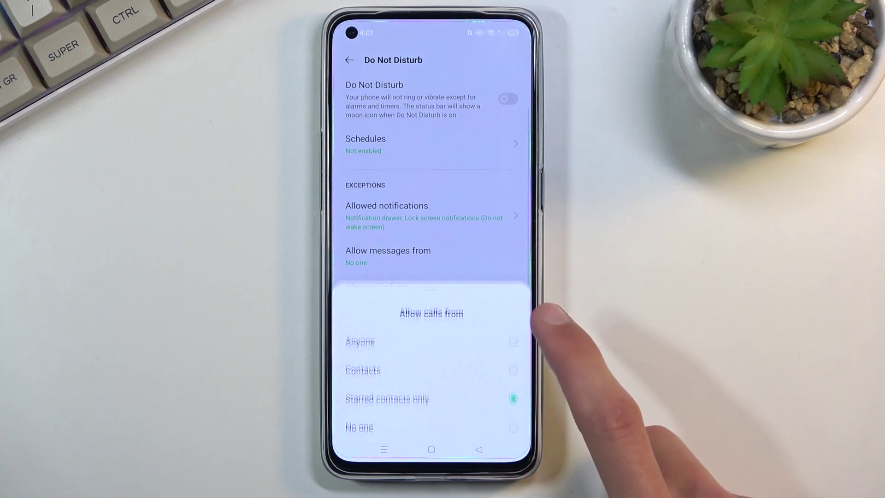
click(478, 449)
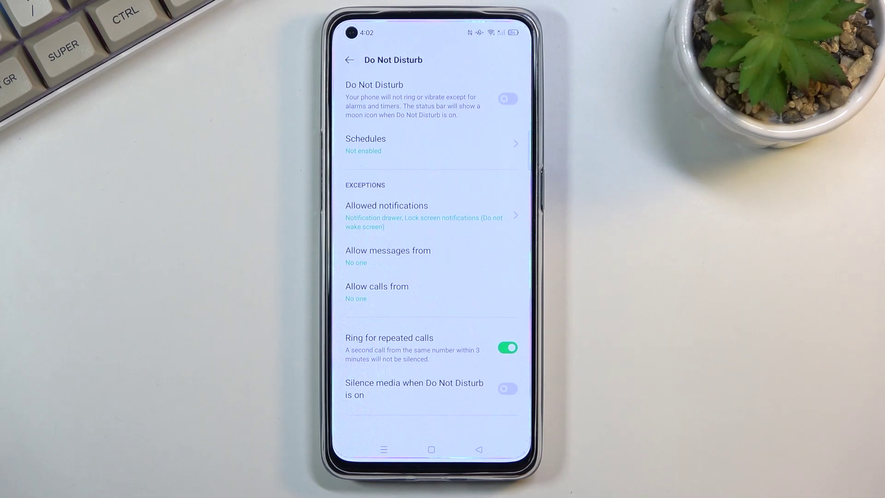
click(515, 215)
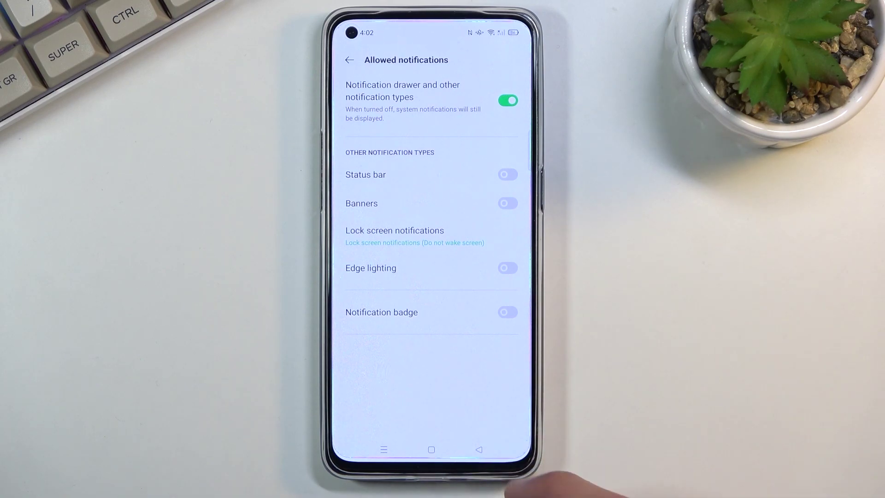
- Go back from Allowed notifications to Do Not Disturb settings, then to the home screen
click(479, 449)
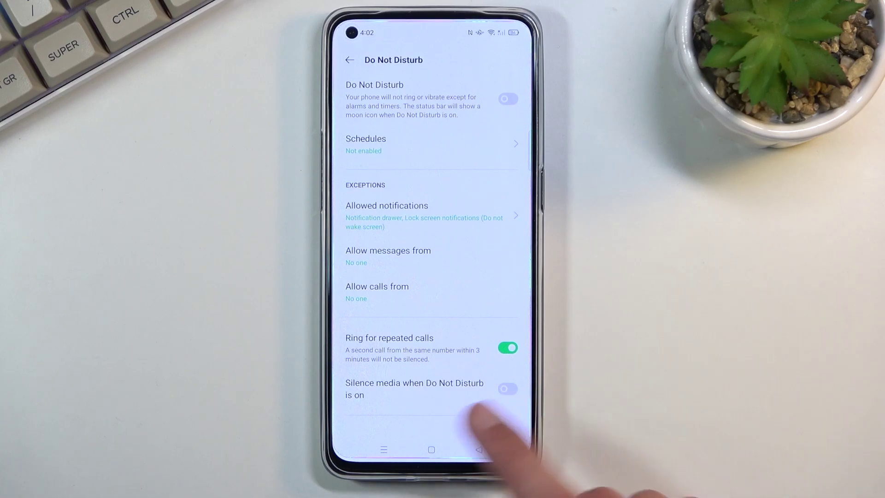
click(431, 450)
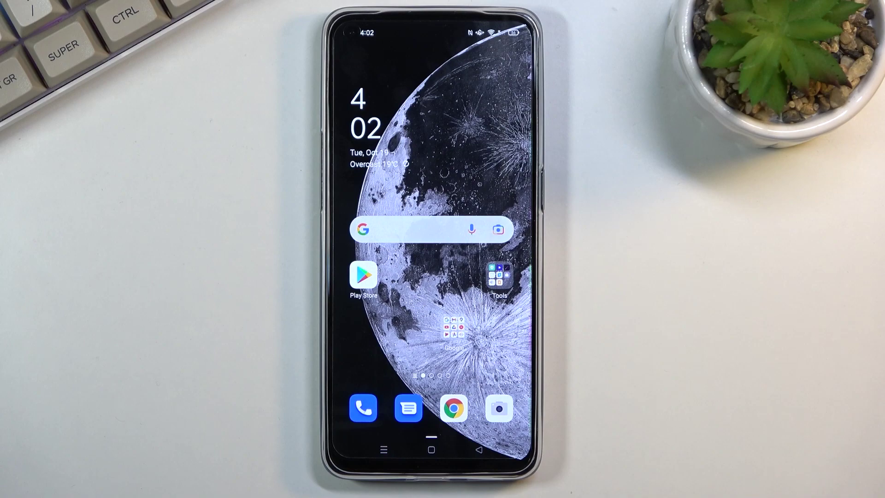
- Switch the Do Not Disturb tile off in the quick settings panel
mouse_move(524, 42)
mouse_down()
mouse_move(474, 110)
mouse_move(484, 274)
mouse_move(405, 168)
mouse_up()
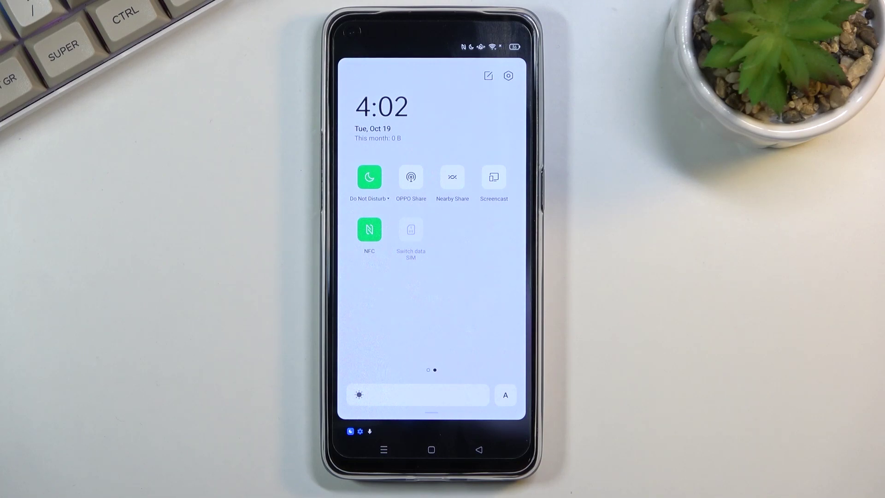
click(370, 177)
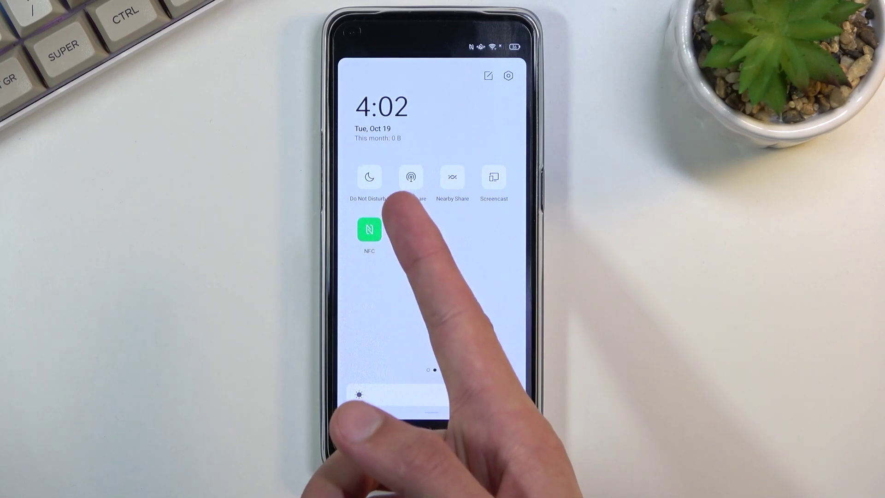
- Turn on the everyday 10:00 PM–7:00 AM Sleep schedule, then go home
click(367, 178)
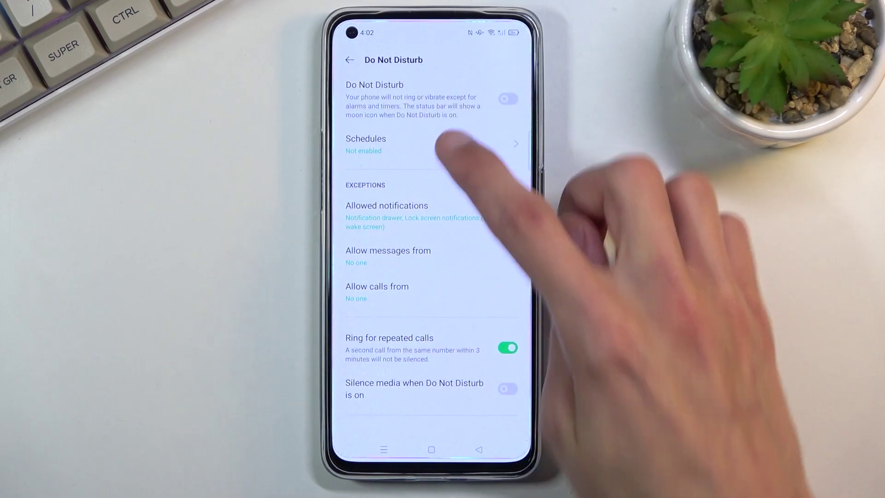
click(436, 144)
click(508, 91)
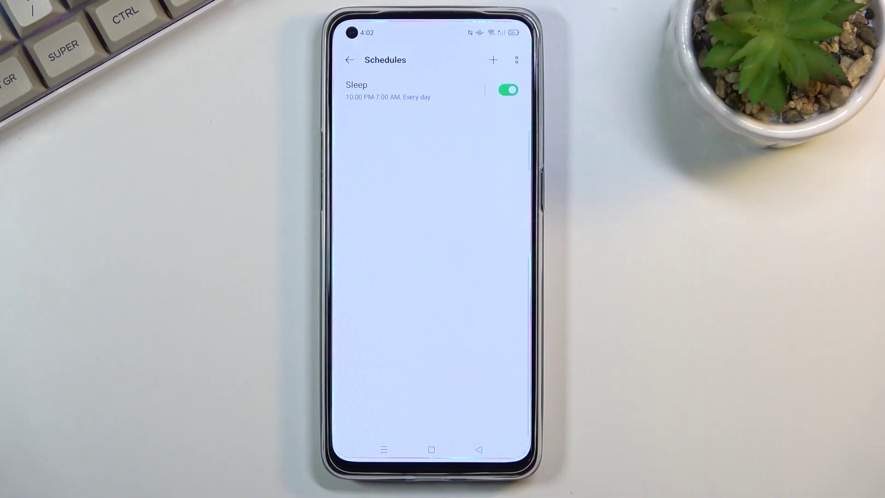
click(431, 449)
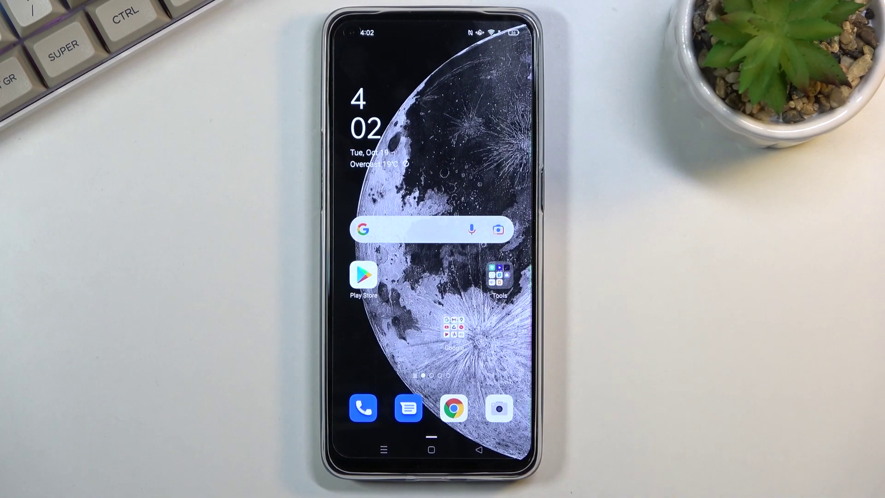